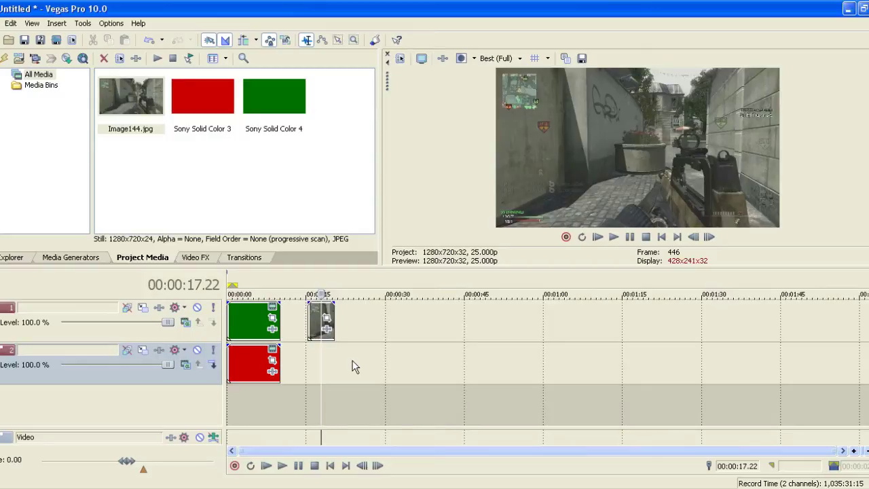
Place the playhead at 00:00:04.04 over the green Sony Solid Color 4 event
left_click(249, 319)
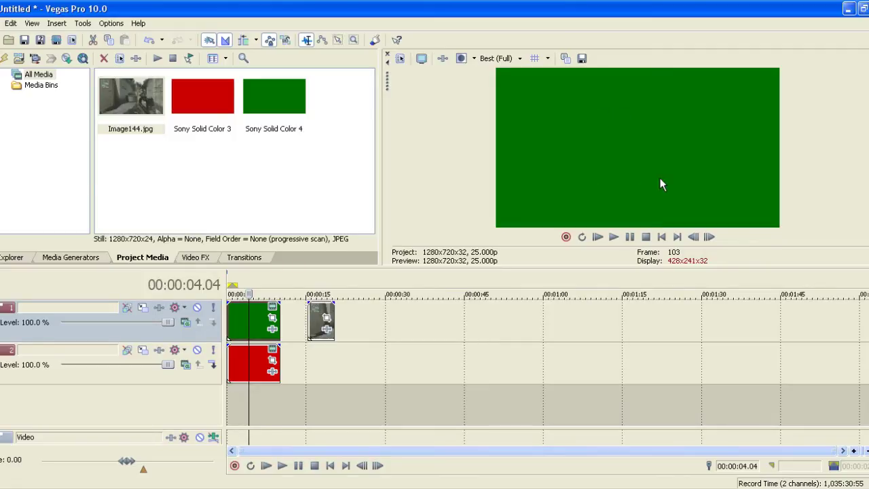
Open Video Event Pan/Crop for the green solid and enable its Mask
right_click(248, 318)
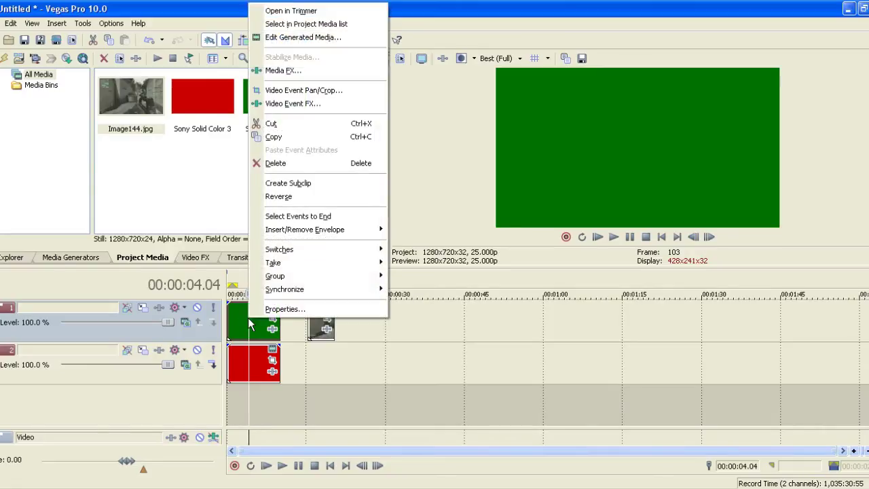
left_click(295, 94)
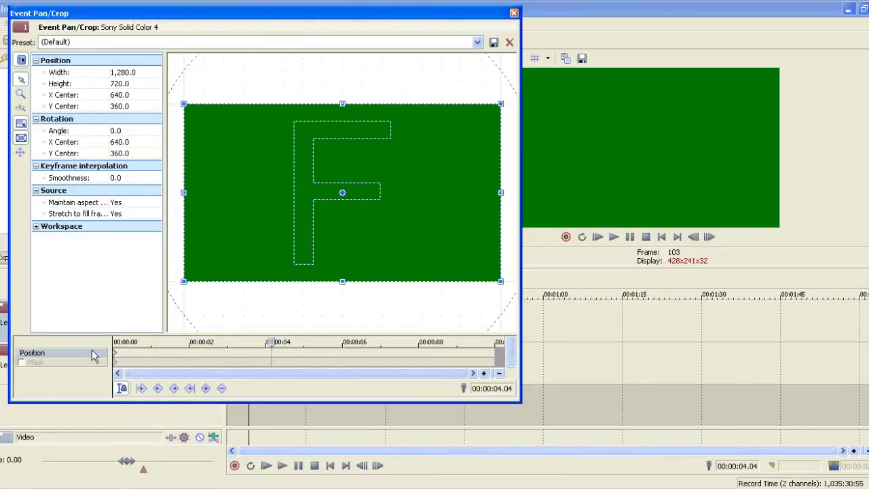
left_click(59, 364)
left_click(21, 362)
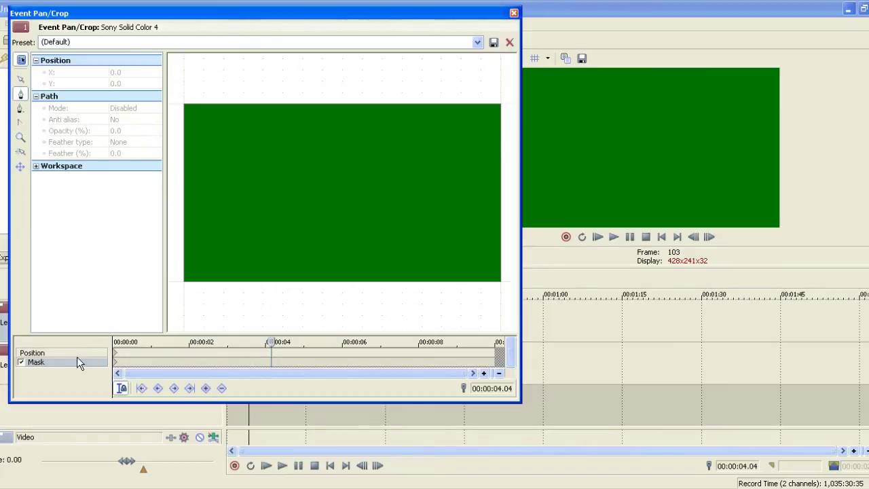
Draw a closed five-point pentagon mask on the green solid with the Anchor Creation Tool
left_click(21, 95)
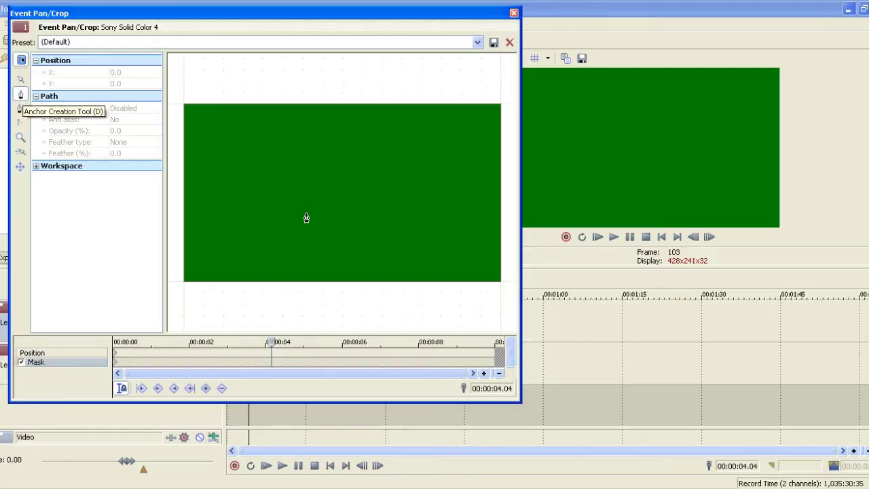
left_click(309, 154)
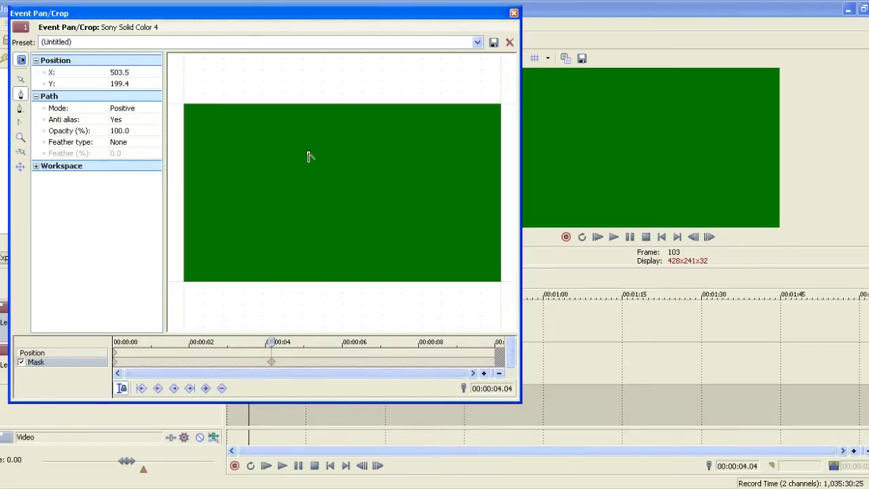
left_click(271, 190)
left_click(329, 235)
left_click(385, 193)
left_click(365, 154)
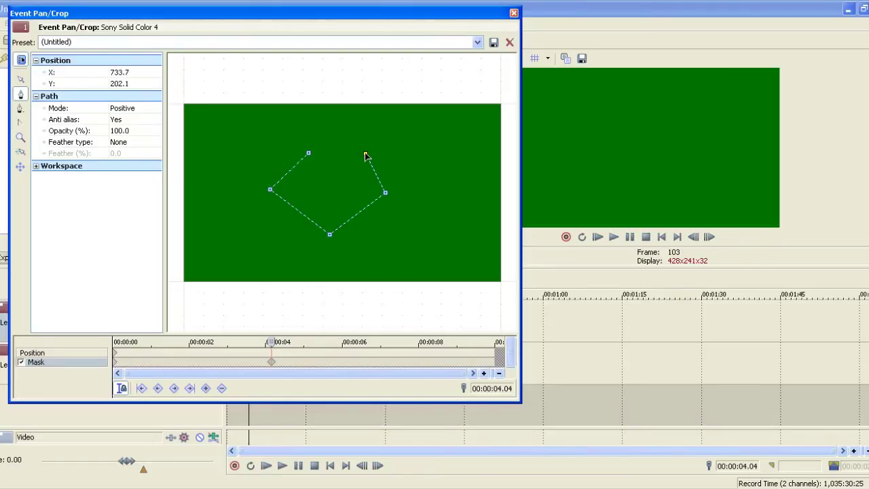
left_click(309, 155)
left_click(309, 155)
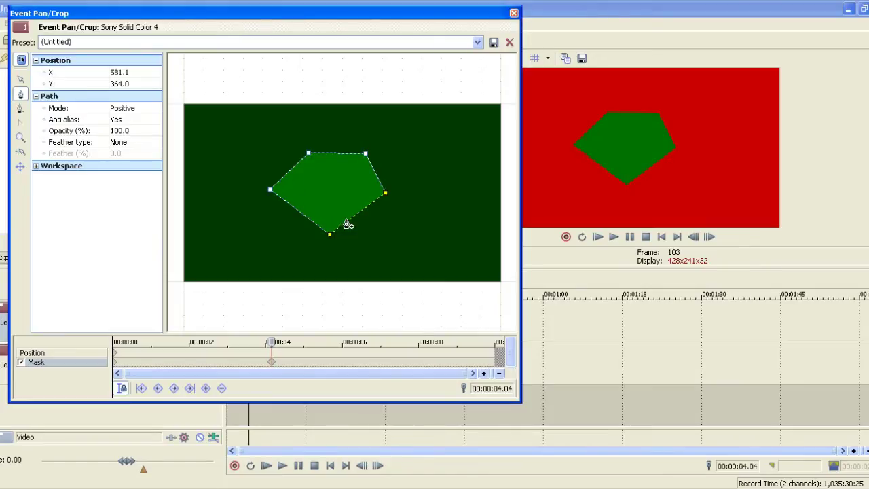
left_click(379, 207)
Set the mask Path Mode to Negative and the Feather type to In
left_click(122, 110)
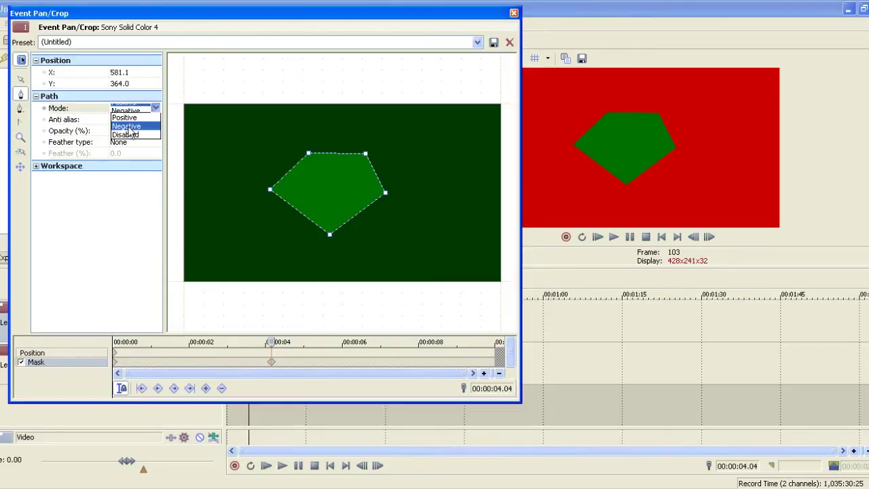
left_click(126, 126)
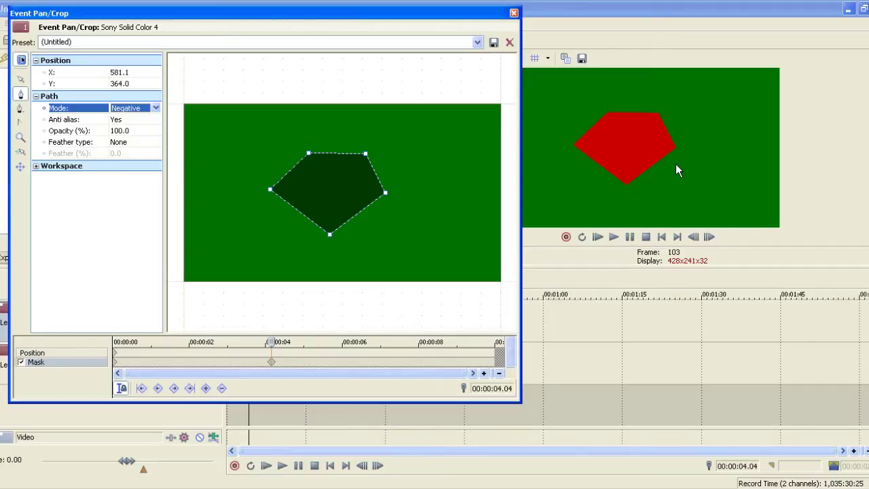
left_click(72, 142)
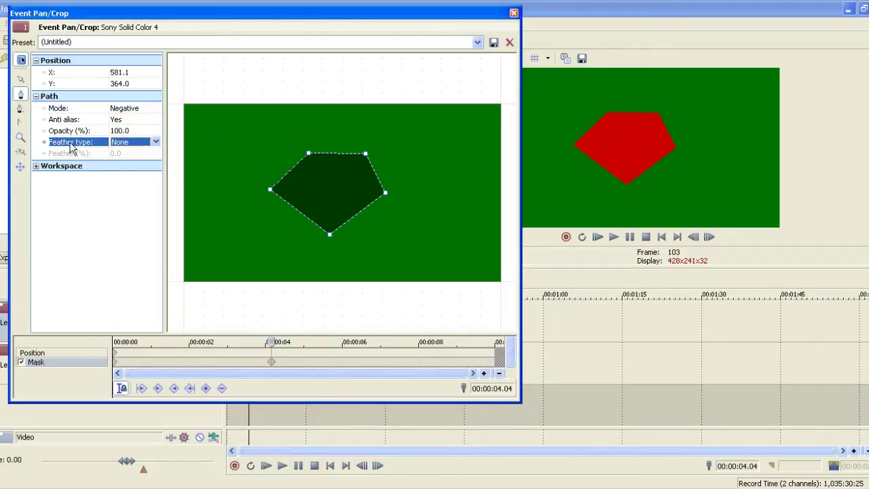
left_click(136, 145)
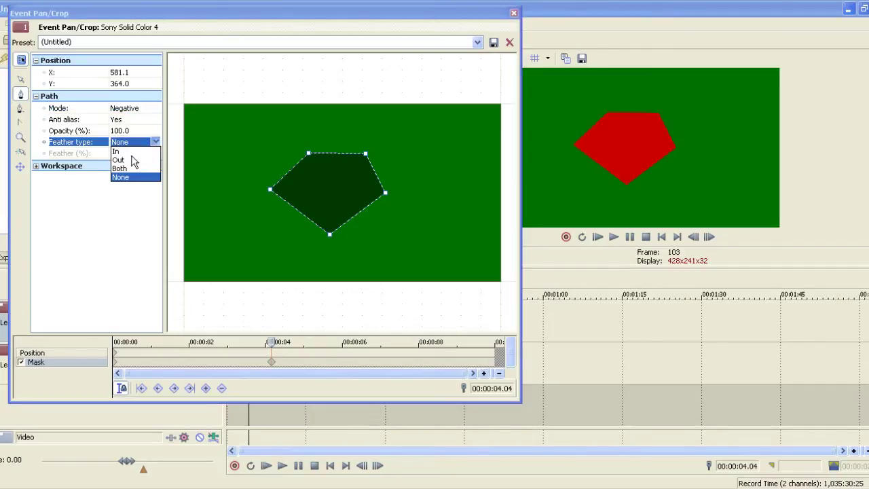
left_click(132, 152)
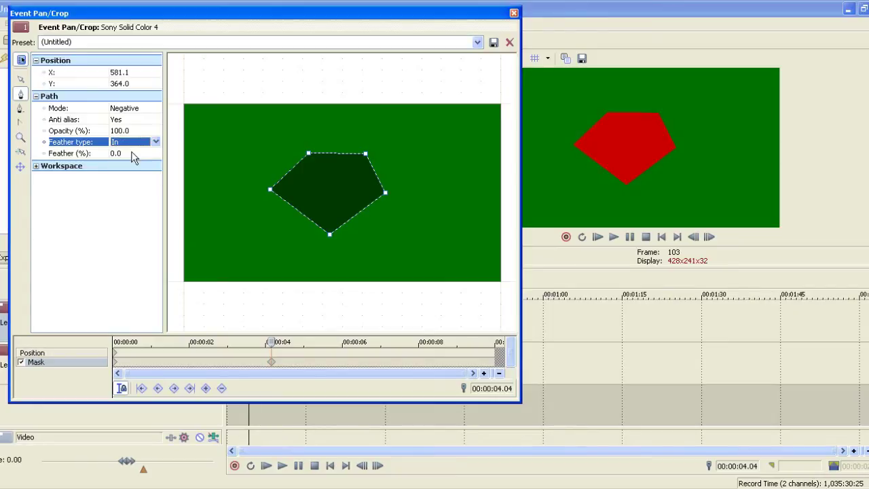
Feather the mask edge by 1.6%, then select and deselect the lower-right edge
left_click(133, 154)
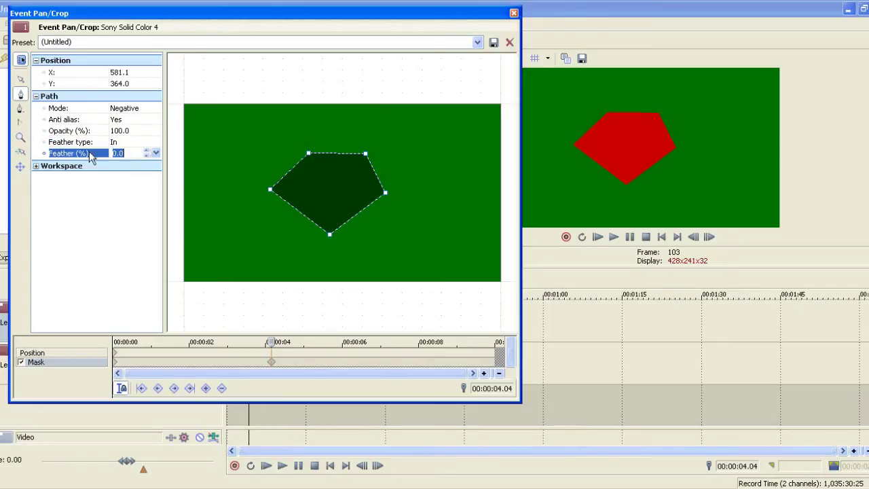
left_click(156, 154)
mouse_move(116, 165)
left_mouse_down()
mouse_move(131, 166)
mouse_move(123, 168)
left_mouse_up()
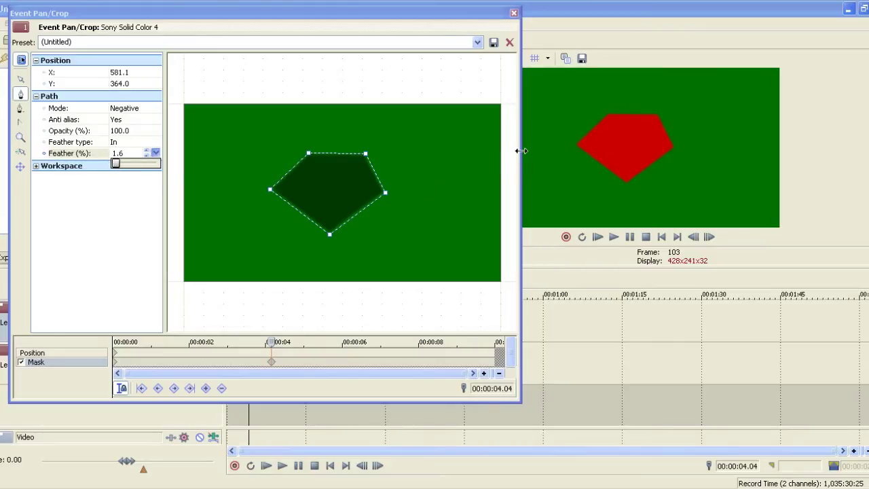
left_click(330, 234)
left_click(330, 235)
left_click(366, 218)
left_click(253, 212)
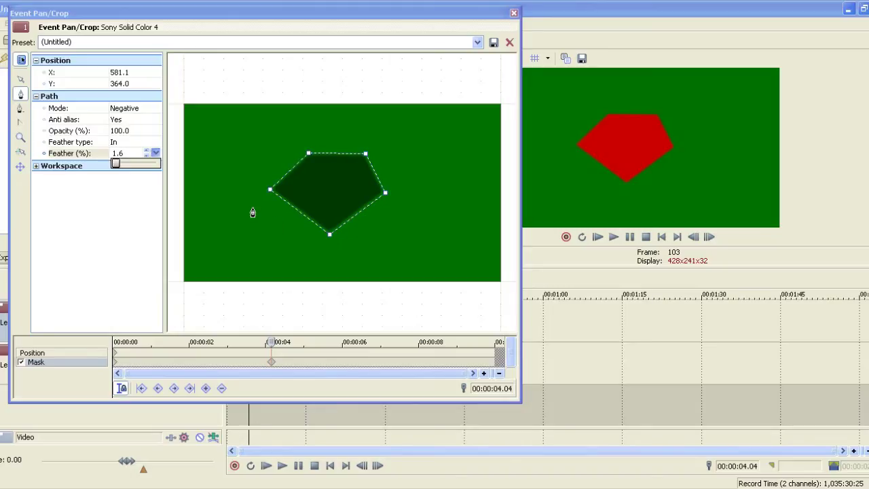
Zoom in on the pentagon and nudge its lower-right edge slightly right
left_click(21, 81)
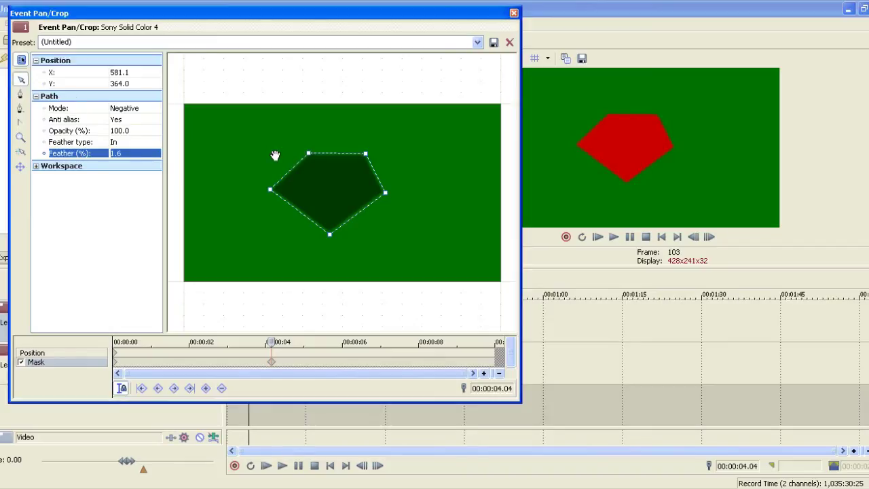
mouse_move(275, 155)
left_mouse_down()
mouse_move(225, 134)
mouse_move(313, 198)
mouse_move(305, 179)
mouse_move(273, 168)
left_mouse_up()
scroll(265, 171, "up", 3)
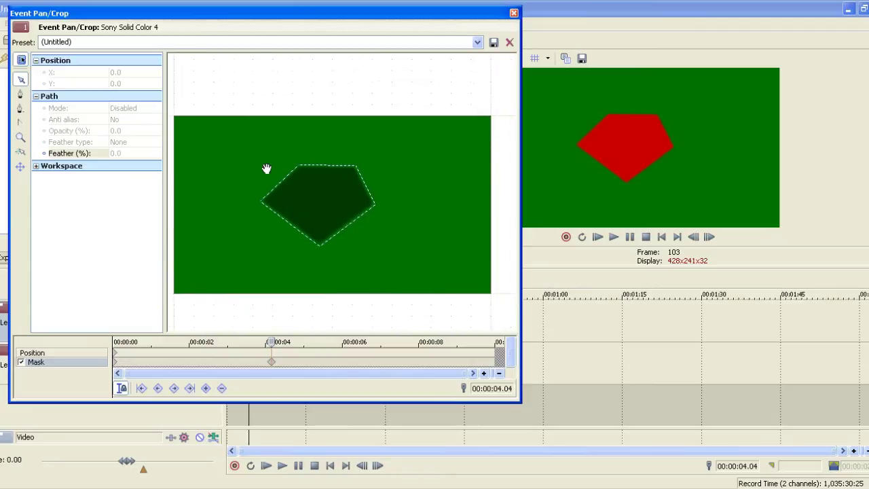
scroll(305, 180, "up", 1)
left_click_drag(430, 175, 452, 134)
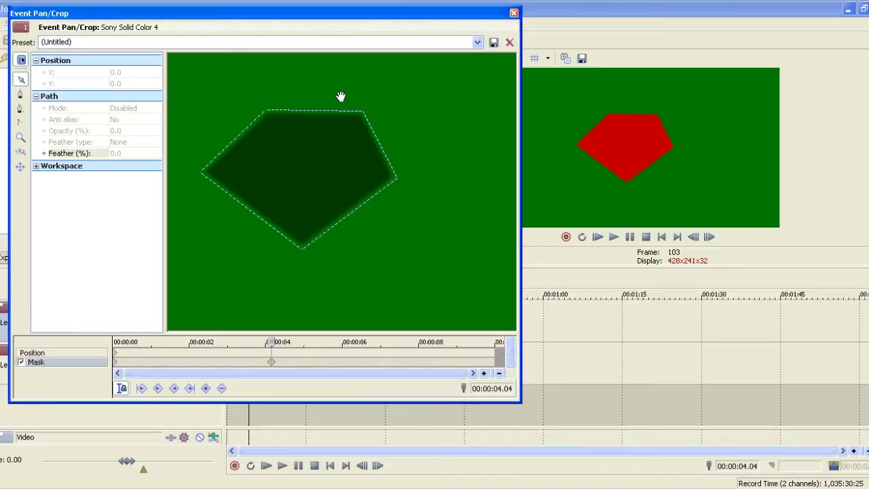
left_click(346, 219)
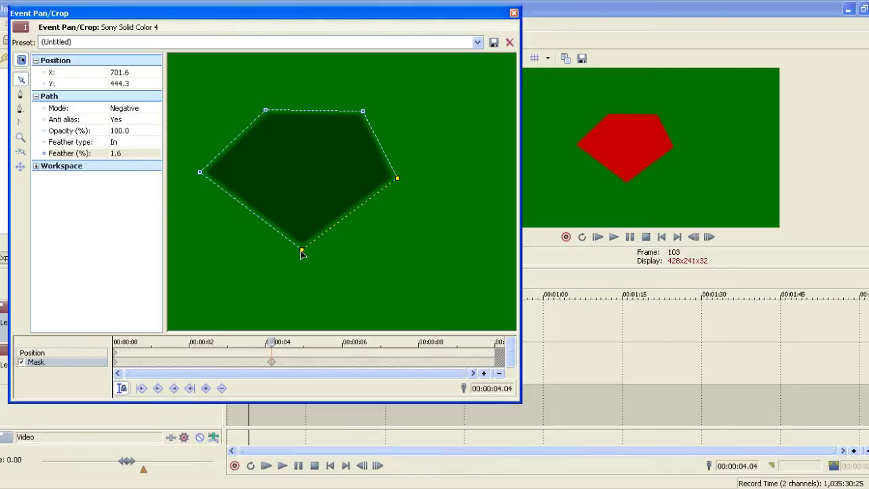
left_click_drag(302, 250, 351, 251)
Move the left corner inward and bend the lower-left edge into a curve
left_click(201, 174)
mouse_move(200, 174)
left_mouse_down()
mouse_move(275, 174)
mouse_move(205, 175)
left_mouse_up()
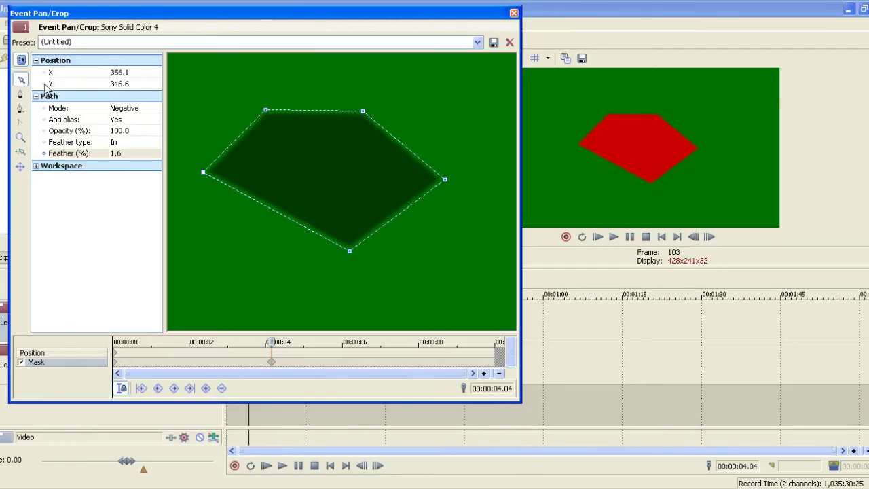
left_click_drag(203, 175, 223, 172)
left_click(265, 201)
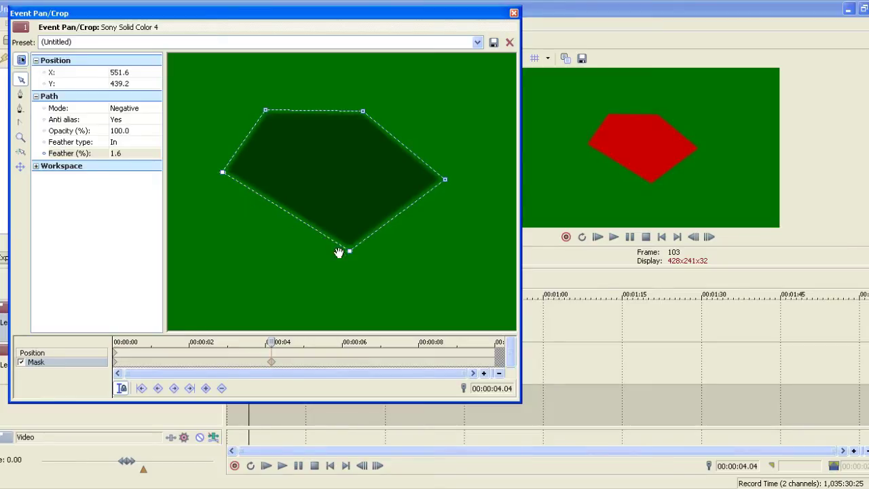
left_click_drag(280, 210, 250, 231)
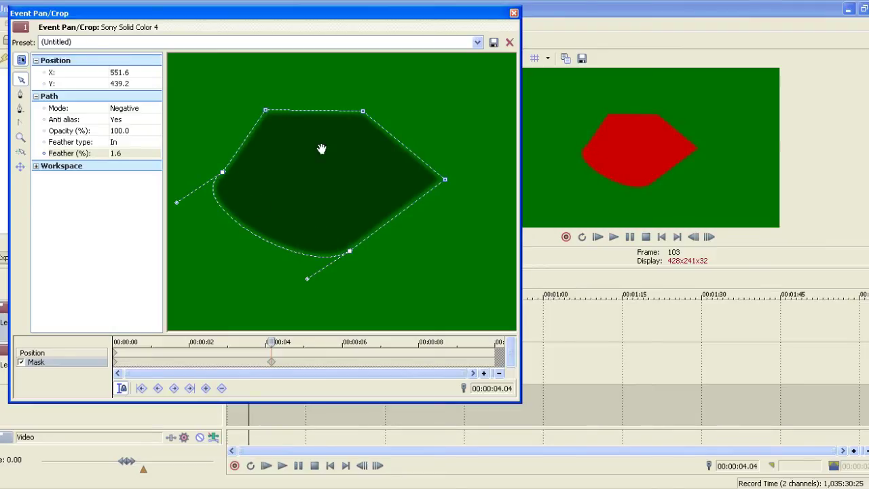
Pull the top-right corner down and left, and add a new point on the top edge
left_click(363, 113)
left_click_drag(363, 113, 353, 140)
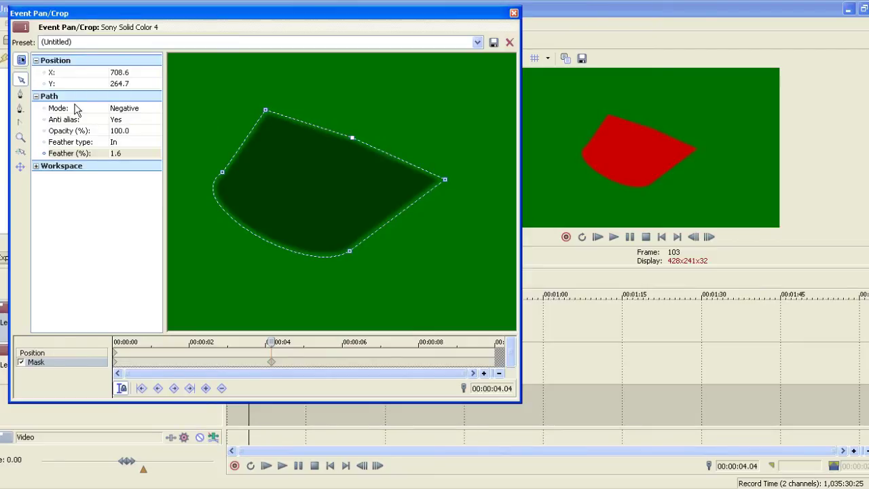
left_click(20, 97)
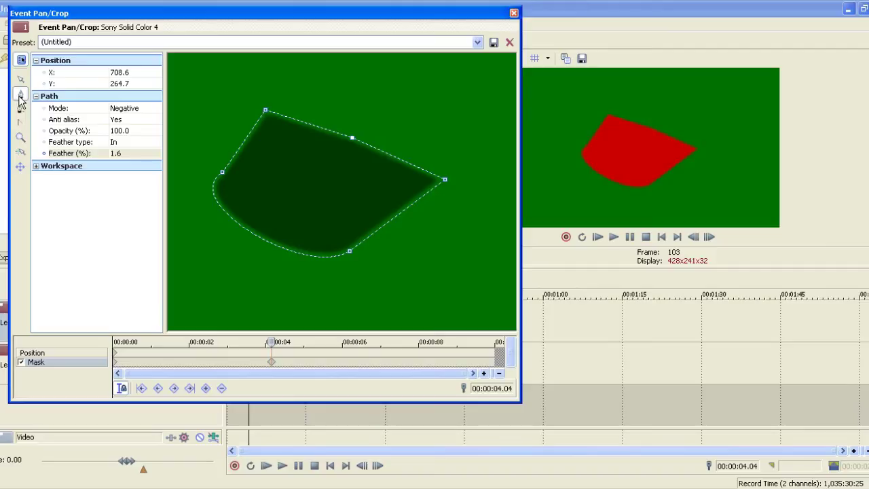
left_click(307, 126)
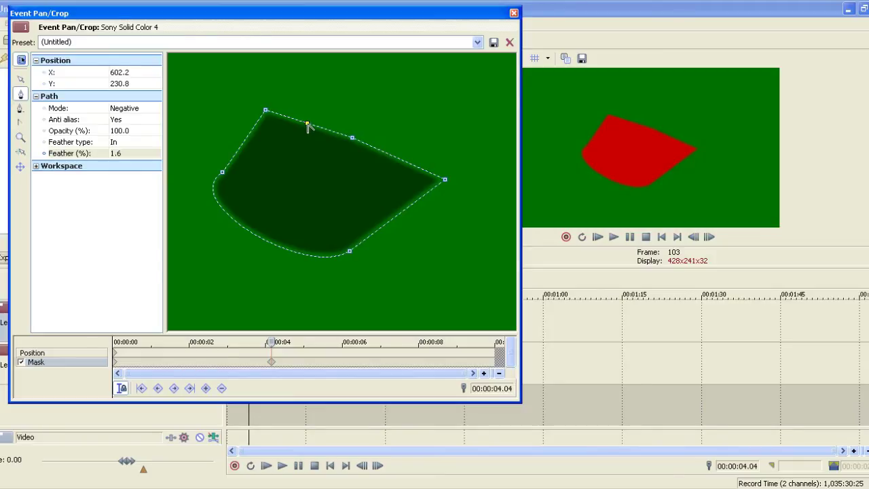
Drag the new top point upward into a peak and close the Pan/Crop window
left_click(20, 79)
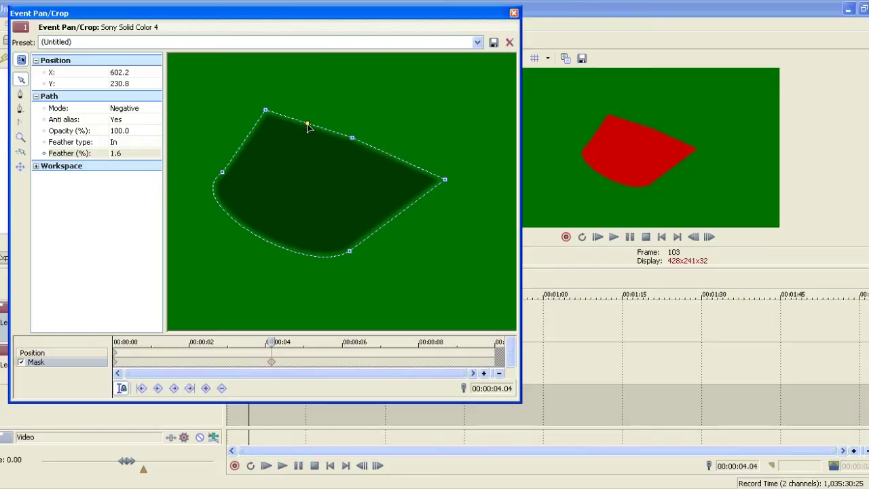
left_click_drag(307, 125, 320, 95)
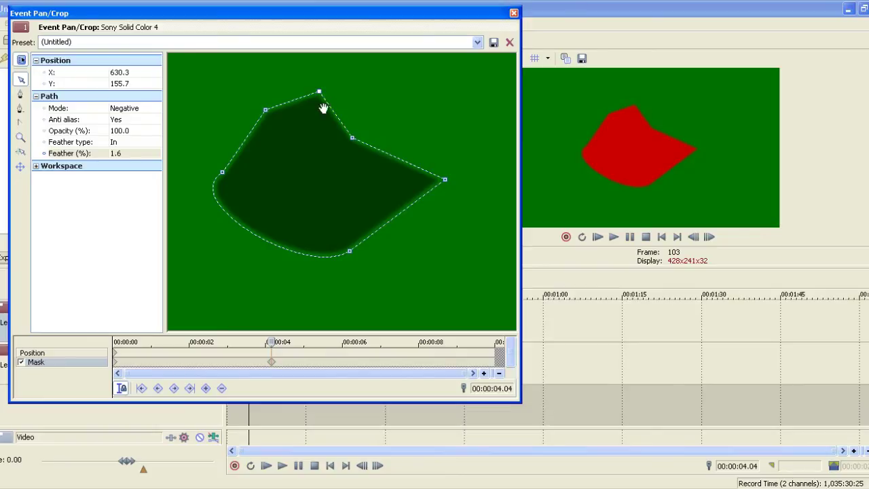
left_click(378, 151)
left_click(514, 13)
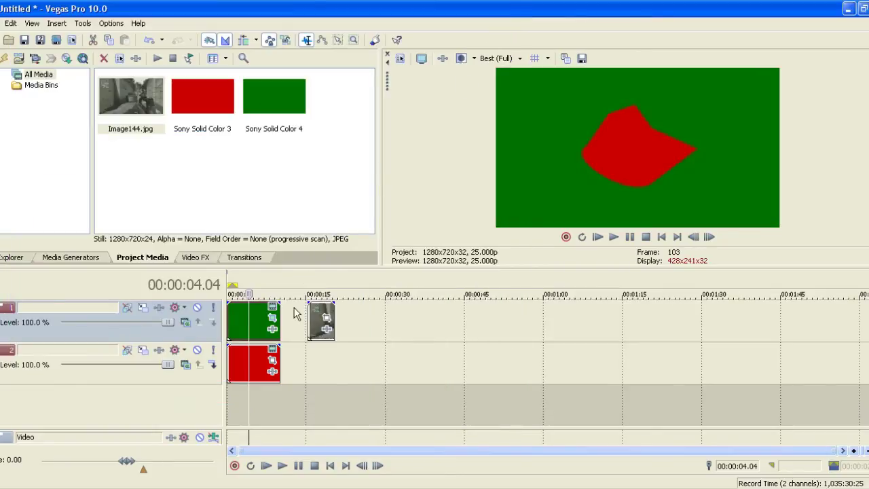
Put the playhead on the Image144 still and open its Pan/Crop mask settings
left_click(327, 349)
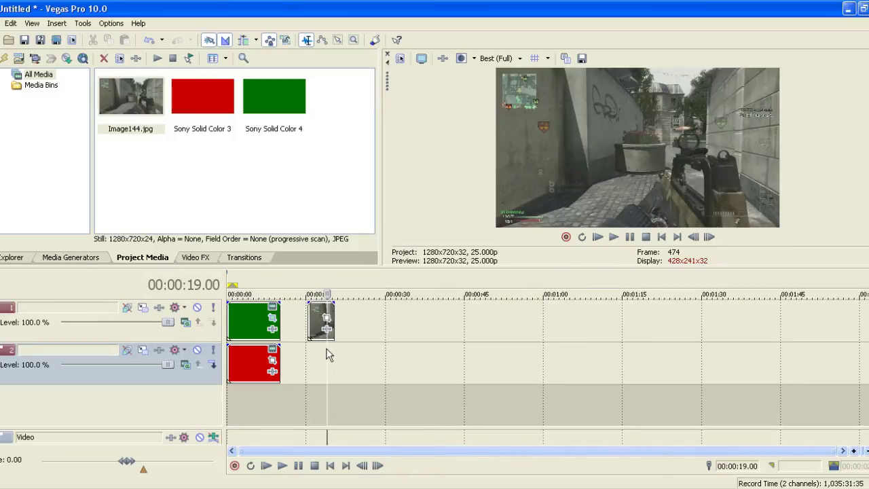
right_click(318, 315)
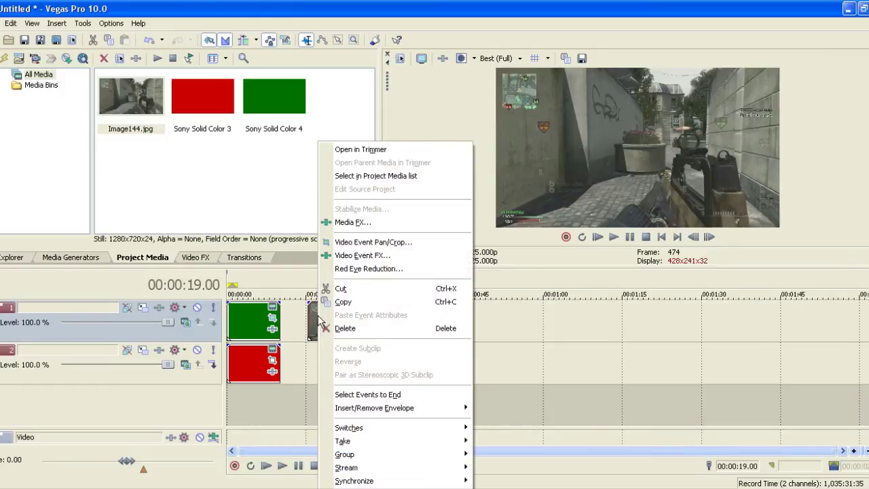
left_click(365, 244)
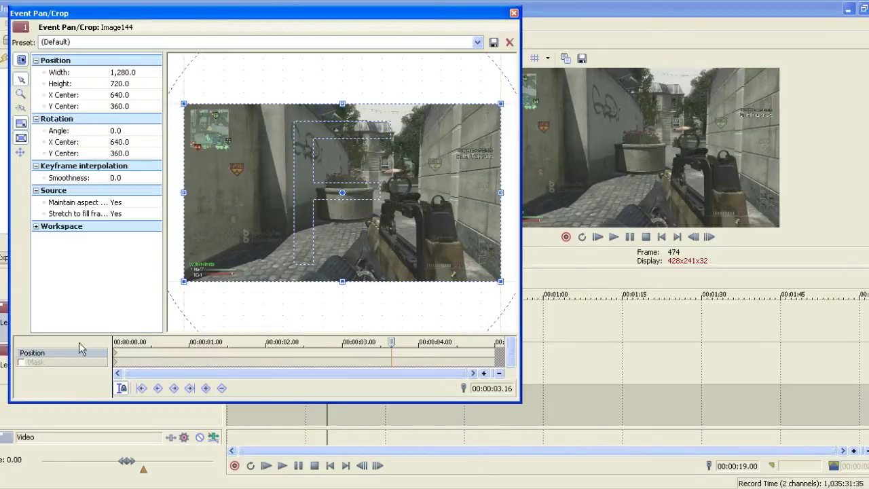
left_click(38, 363)
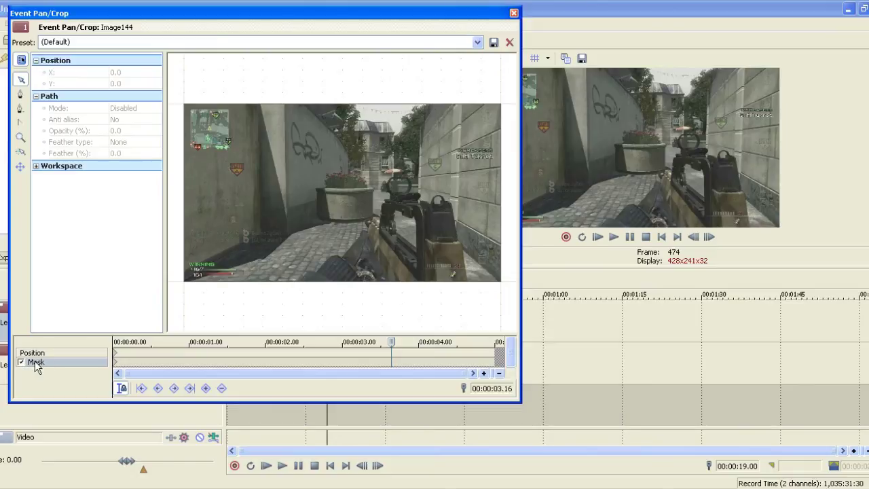
Zoom onto the gun and start tracing mask points from its lower left along the top edge
left_click_drag(377, 235, 313, 215)
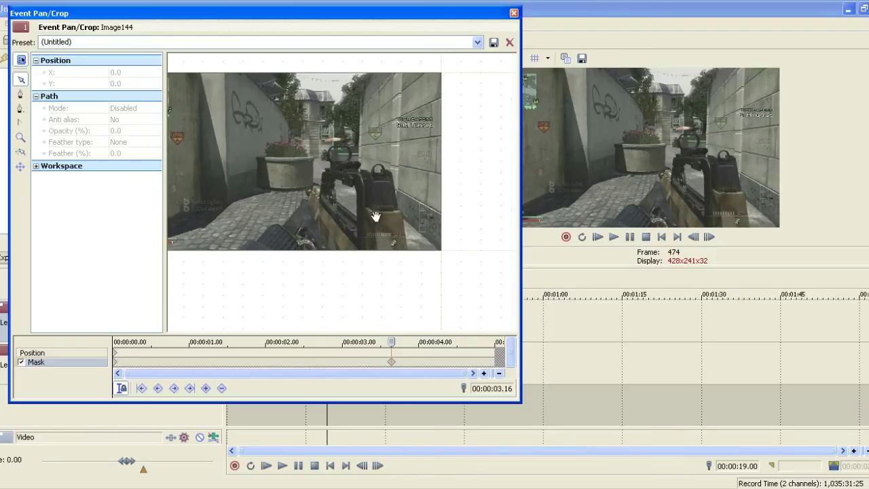
scroll(367, 214, "up", 5)
left_click_drag(320, 217, 357, 212)
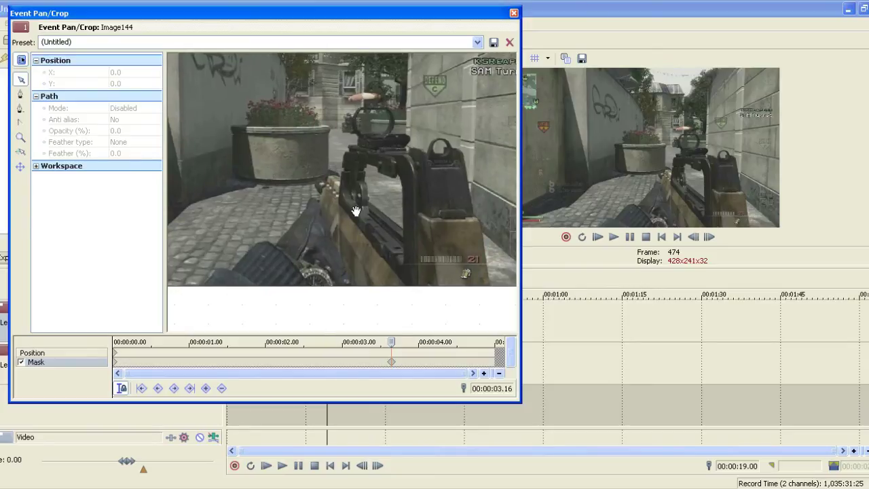
left_click(20, 96)
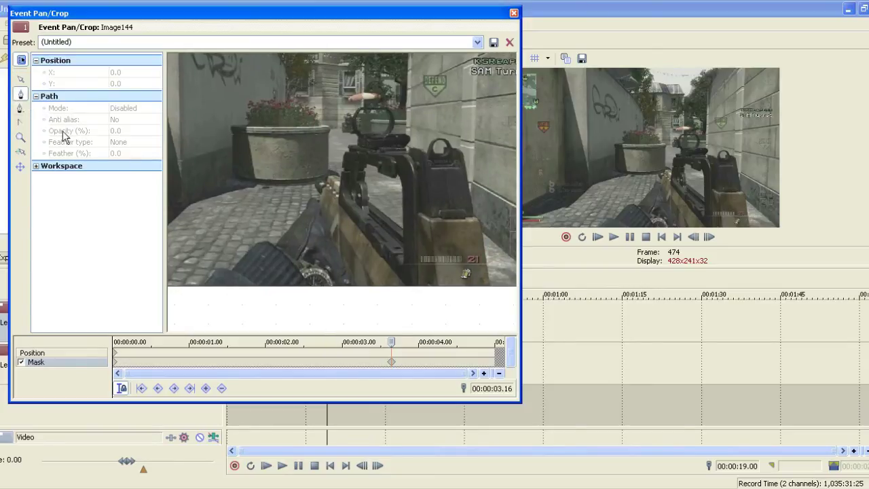
left_click(199, 294)
left_click(213, 267)
left_click(232, 267)
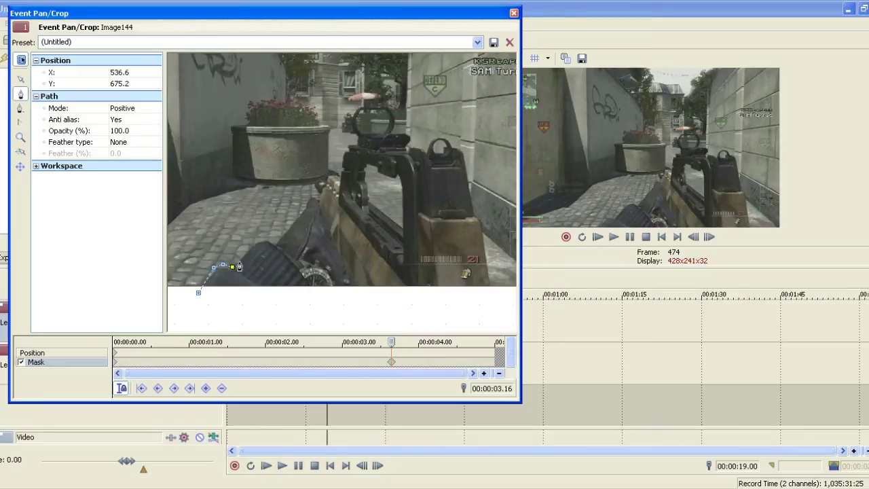
left_click(252, 242)
left_click(268, 239)
left_click(275, 240)
Continue the mask outline along the gun's top edge up toward the sight
left_click(307, 207)
left_click(307, 197)
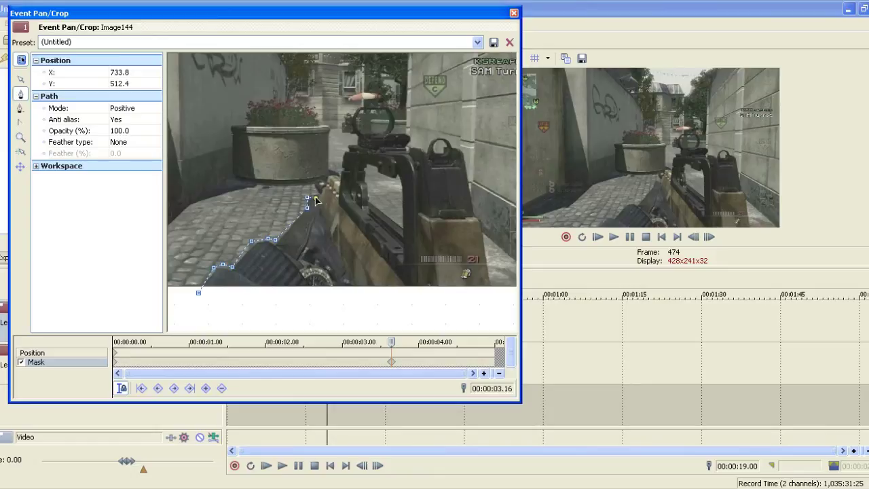
left_click(315, 188)
left_click(312, 180)
left_click(322, 180)
left_click(327, 179)
left_click(333, 177)
left_click(340, 159)
left_click(350, 144)
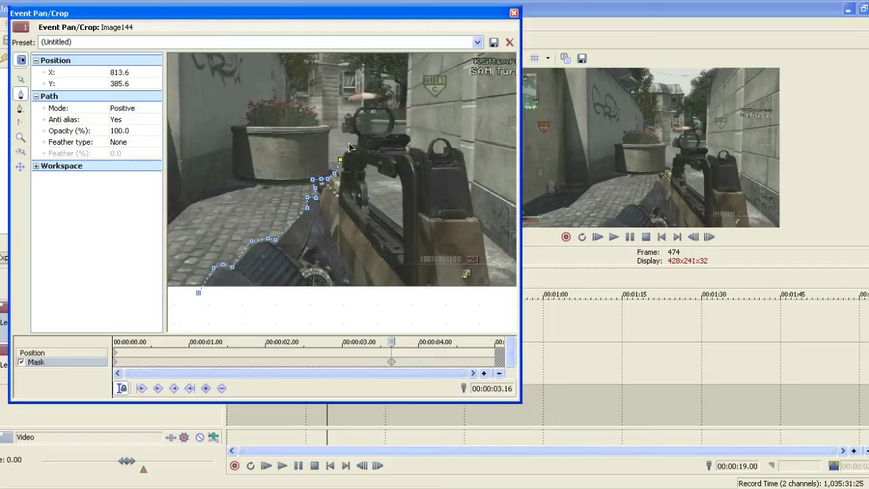
left_click(356, 139)
Trace mask points over the scope, its back end, and around the rear sight
left_click(350, 123)
left_click(358, 105)
left_click(396, 105)
left_click(397, 122)
left_click(392, 132)
left_click(409, 132)
left_click(413, 142)
left_click(428, 146)
left_click(438, 133)
left_click(451, 141)
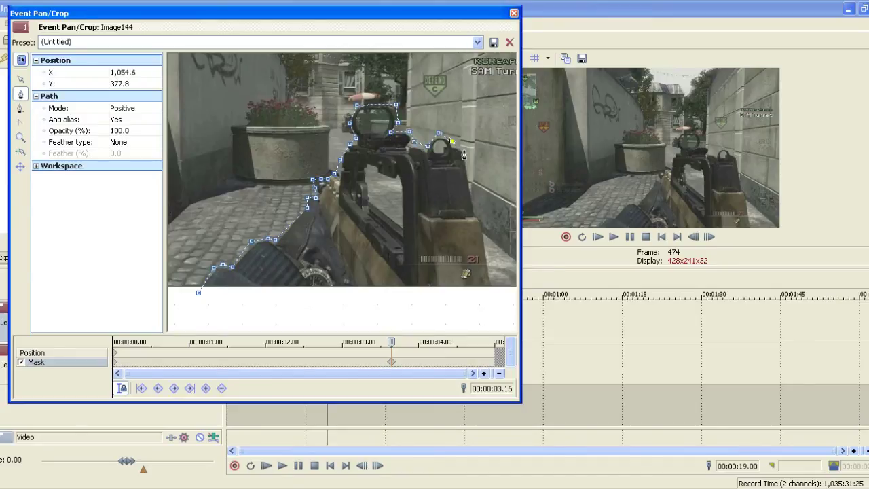